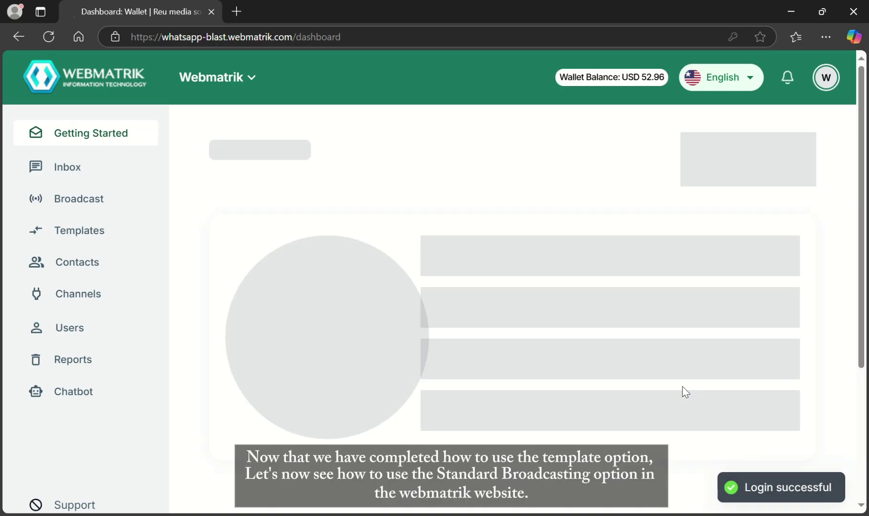
# Add a new broadcast campaign and name it webmatrik2025
pyautogui.scroll(-1, 539, 217)
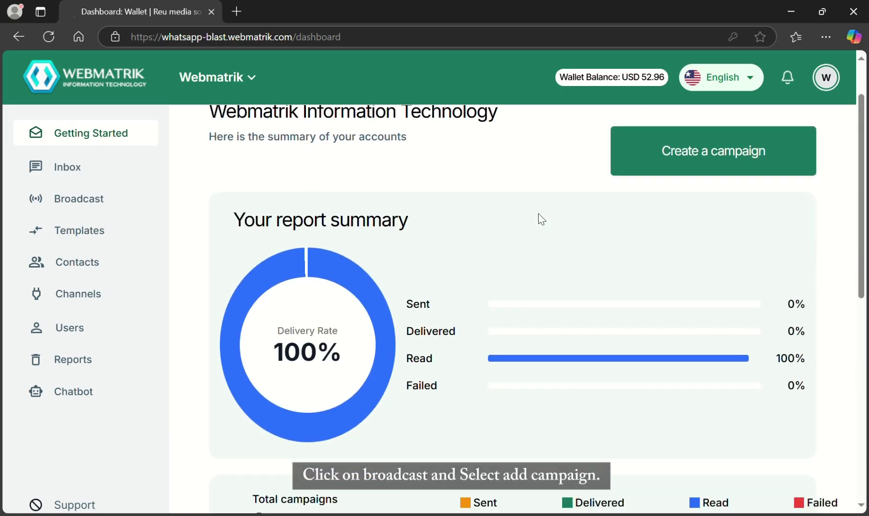
pyautogui.click(94, 204)
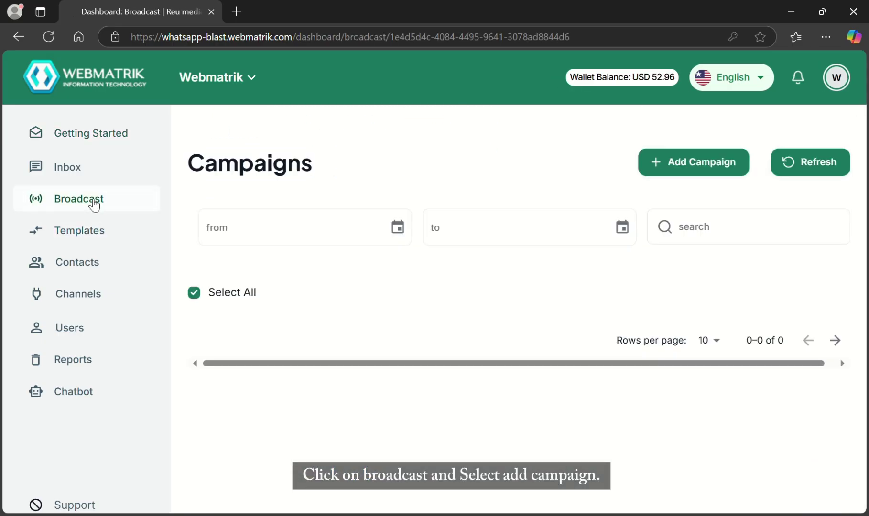
pyautogui.click(685, 170)
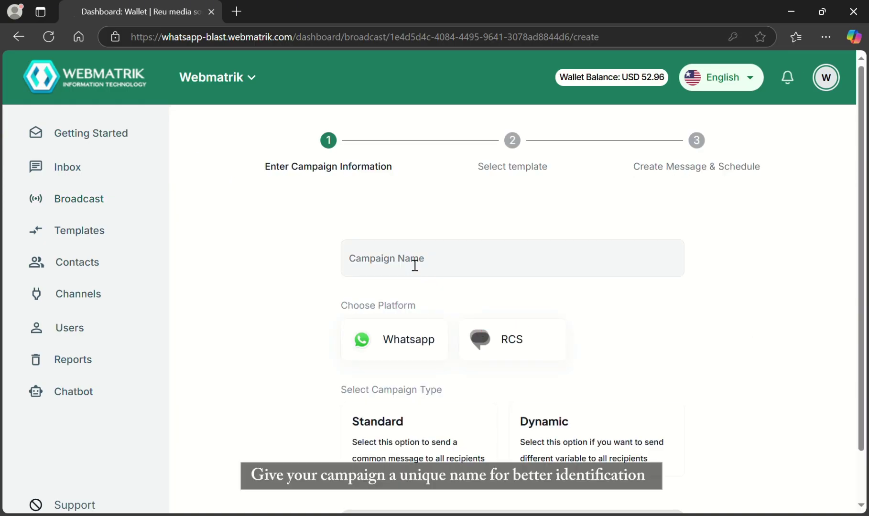
pyautogui.click(415, 265)
pyautogui.write('web')
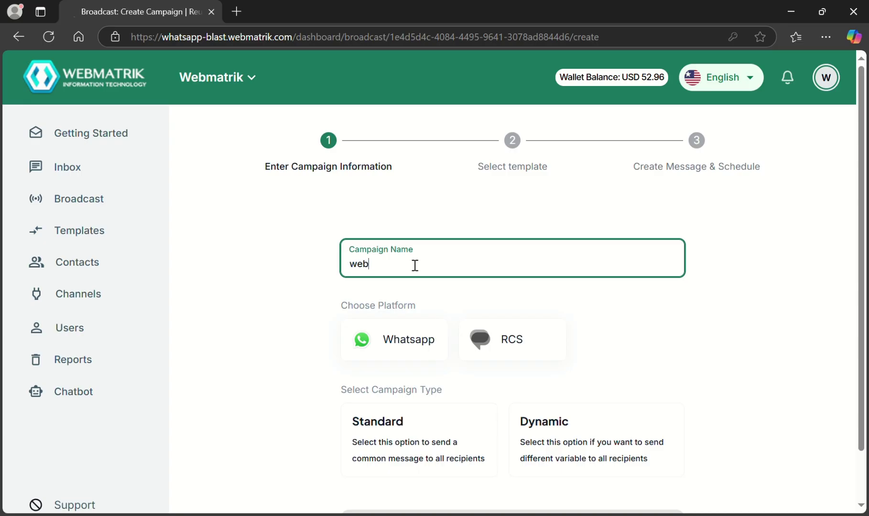
pyautogui.write('matrik2025')
pyautogui.click(782, 318)
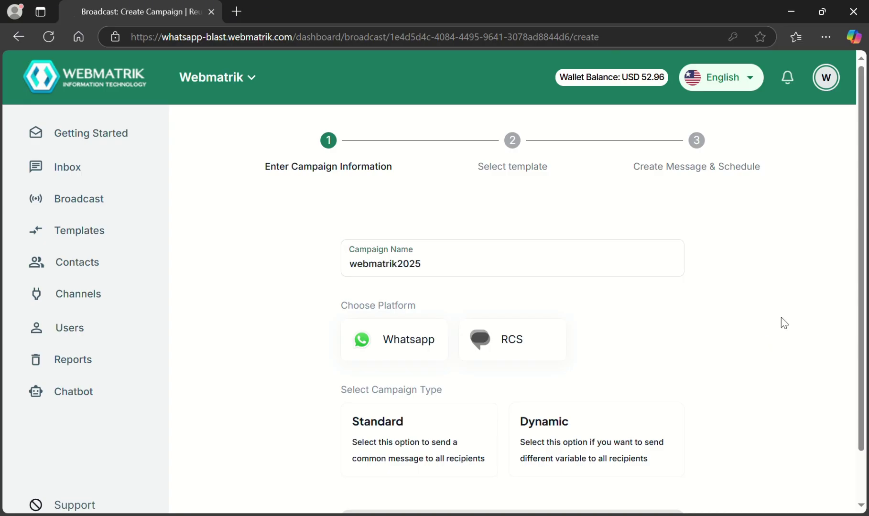
# Choose Whatsapp as the platform and Standard as the campaign type, and continue to template selection
pyautogui.click(417, 340)
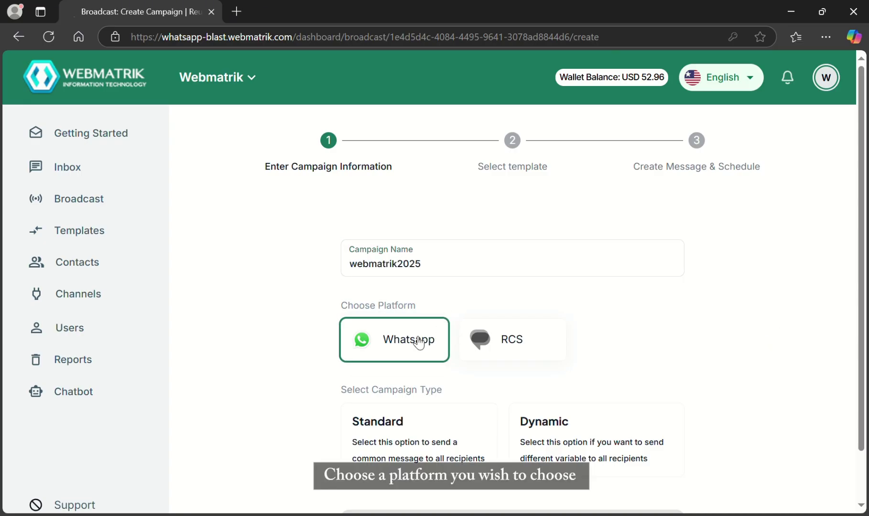
pyautogui.scroll(-1, 258, 342)
pyautogui.click(559, 391)
pyautogui.click(406, 389)
pyautogui.click(515, 389)
pyautogui.click(448, 382)
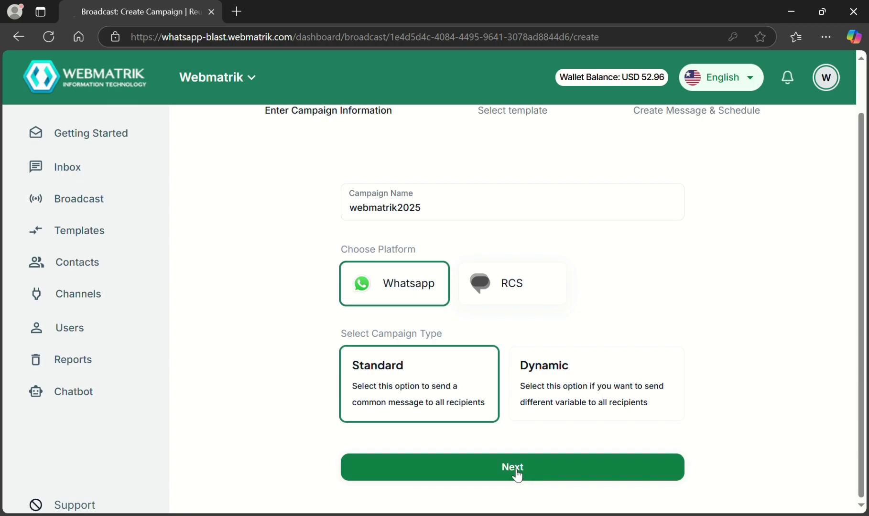
pyautogui.click(516, 474)
# Search the templates for "webmatrik" and use the approved webmatrik marketing template for the campaign
pyautogui.click(439, 274)
pyautogui.write('webmatrik')
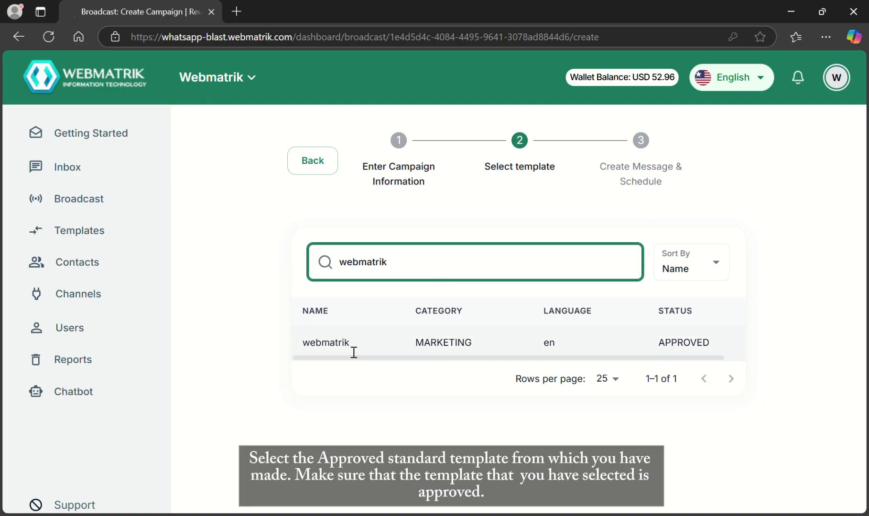
pyautogui.click(369, 340)
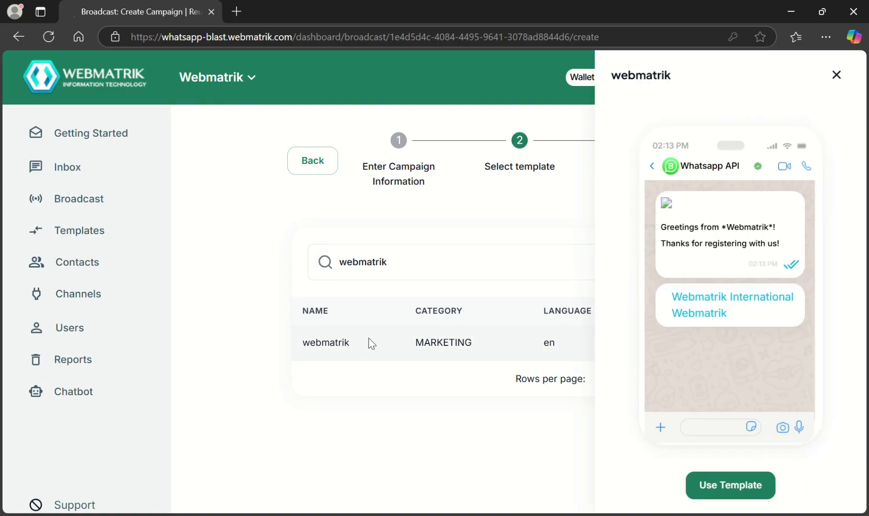
pyautogui.click(745, 486)
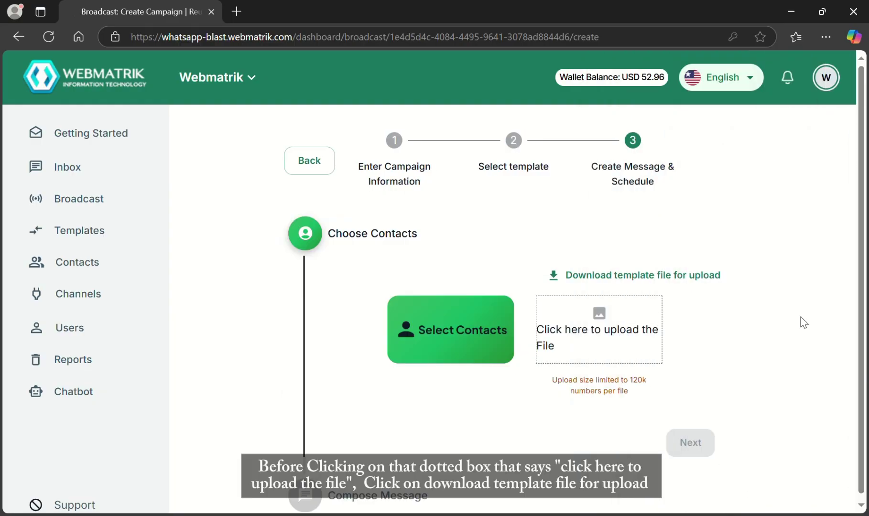
# Download the template file for contact upload and enable editing of it in Excel
pyautogui.click(697, 282)
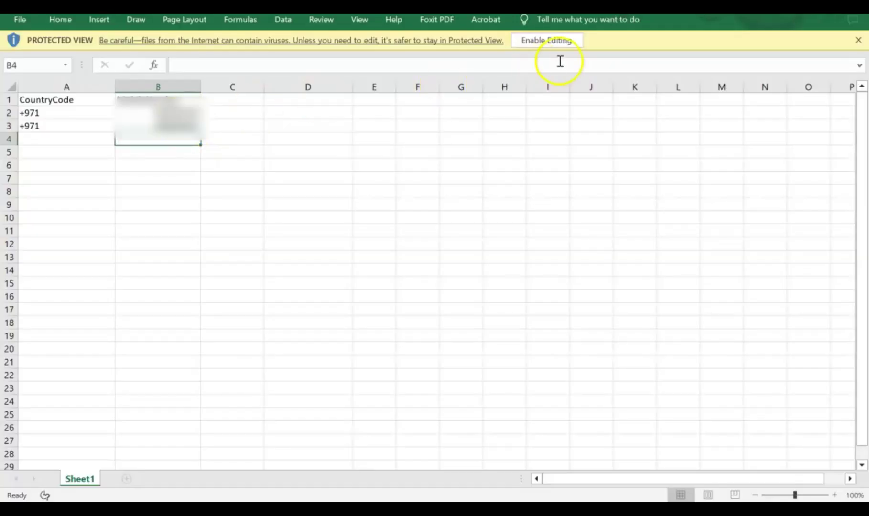
pyautogui.click(551, 39)
# Enter the recipients' mobile numbers in cells B2 and B3 of the MobileNumber column
pyautogui.click(171, 154)
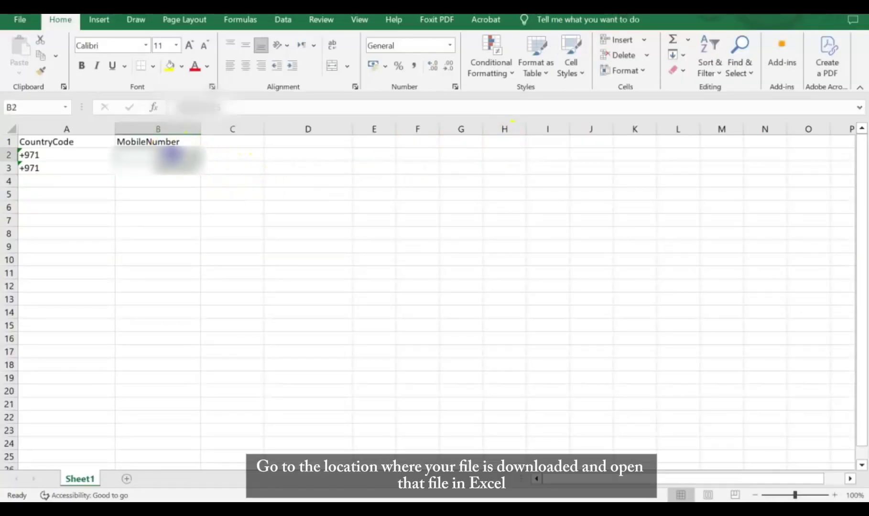
pyautogui.click(164, 107)
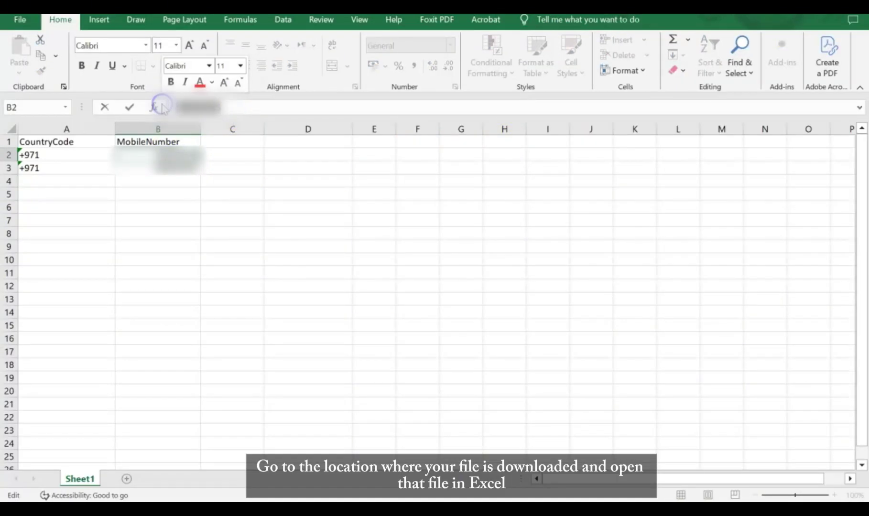
pyautogui.write('501234567')
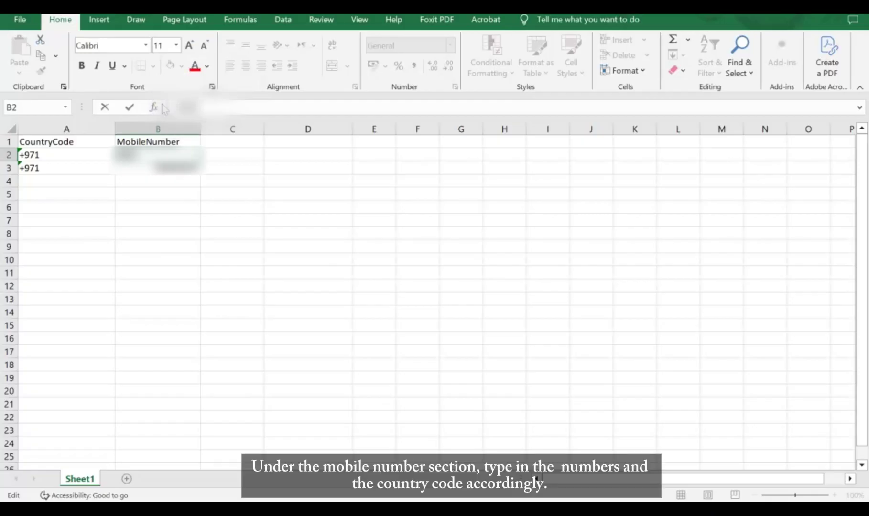
pyautogui.press('Return')
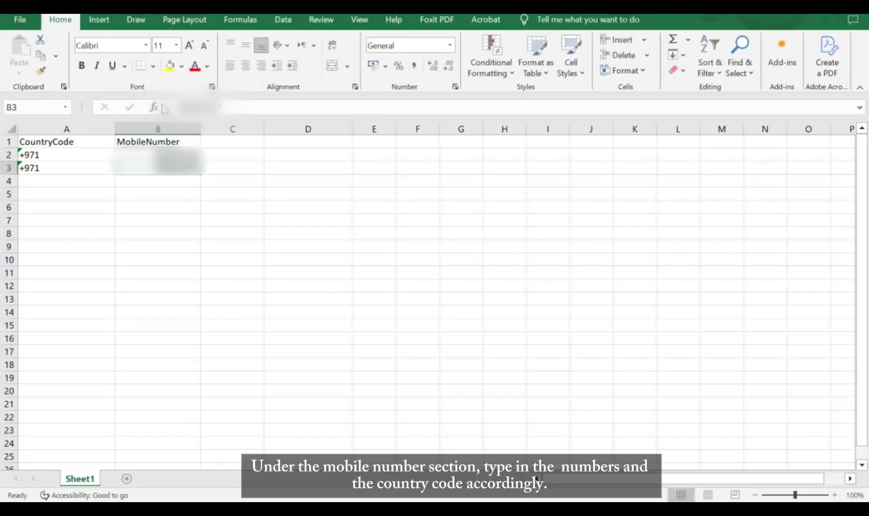
pyautogui.click(165, 107)
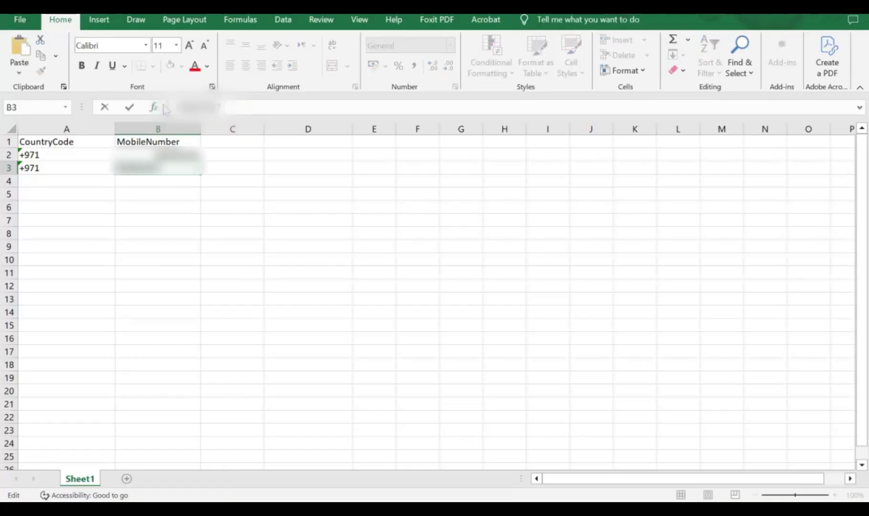
pyautogui.press('Return')
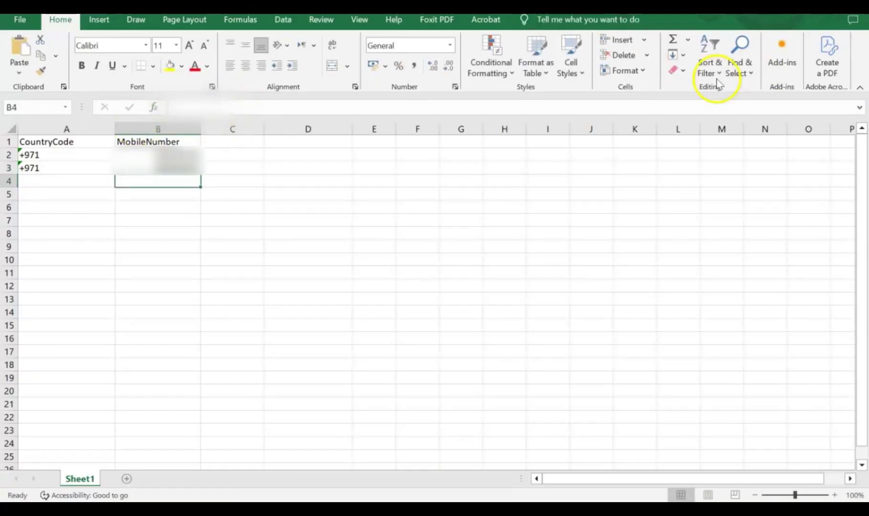
# Save a copy of the contact workbook in the Webmatrik folder on the Desktop
pyautogui.click(19, 19)
pyautogui.click(57, 229)
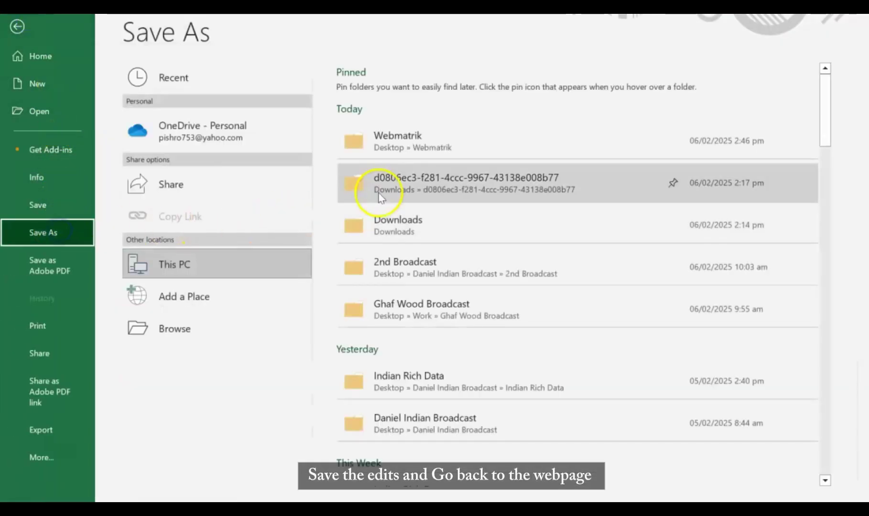
pyautogui.click(374, 135)
pyautogui.click(315, 310)
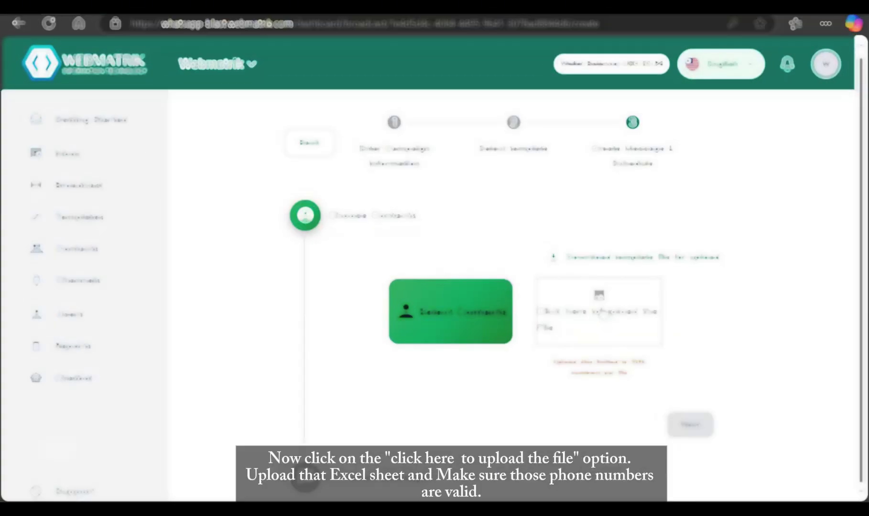
# Back in the browser, upload Sample_Campaign_File (2) as the campaign's contact list and continue to composing the message
pyautogui.click(614, 313)
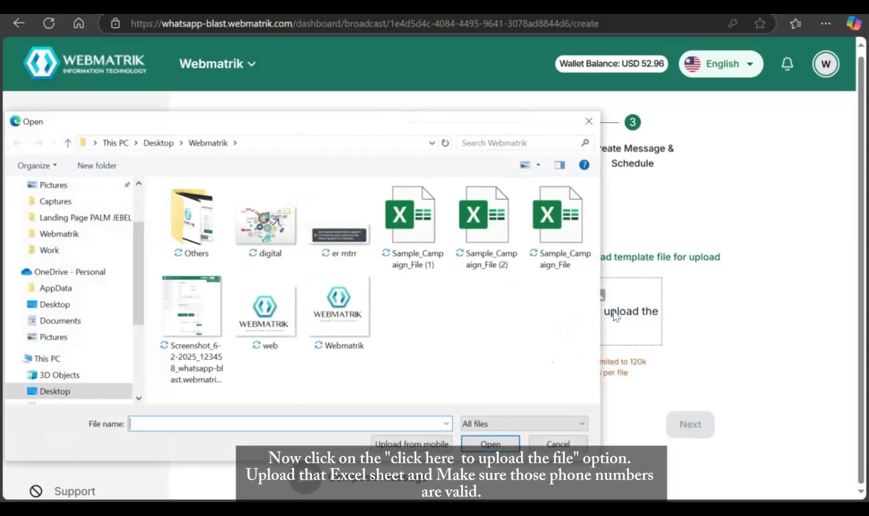
pyautogui.doubleClick(498, 222)
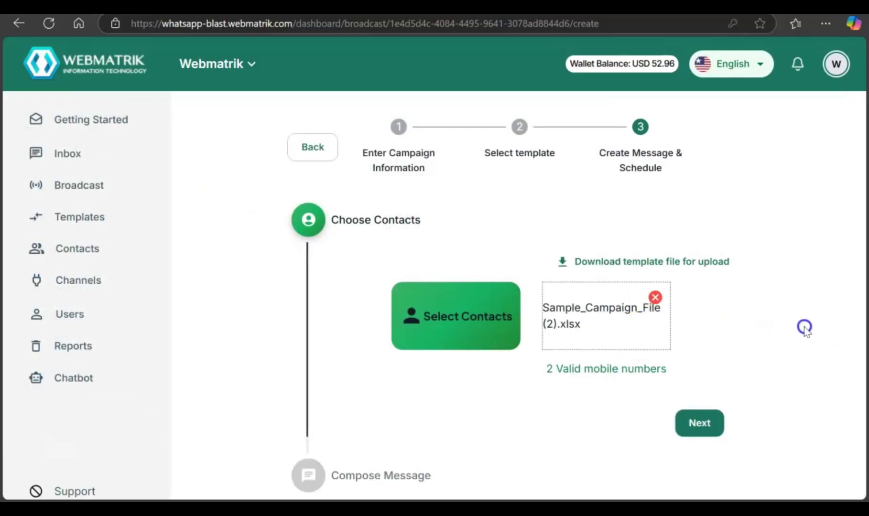
pyautogui.click(701, 423)
# Switch the template preview off and back on
pyautogui.scroll(-1, 715, 384)
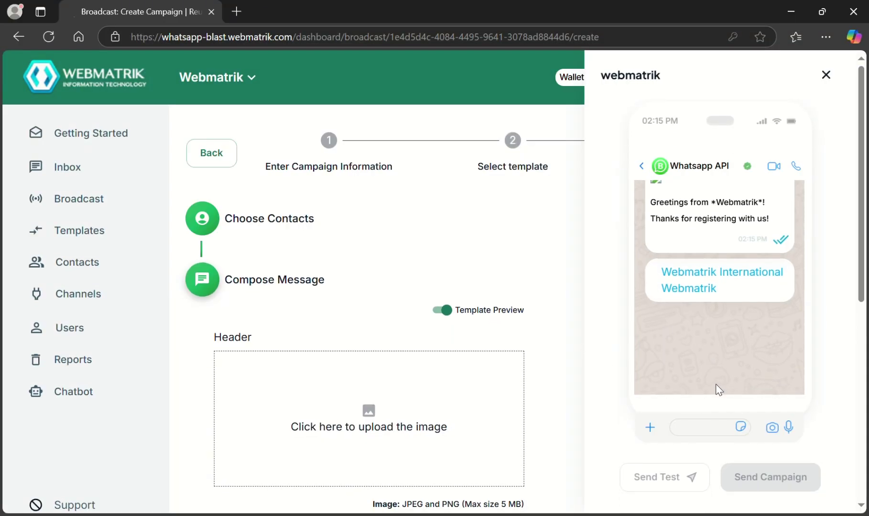
pyautogui.click(445, 312)
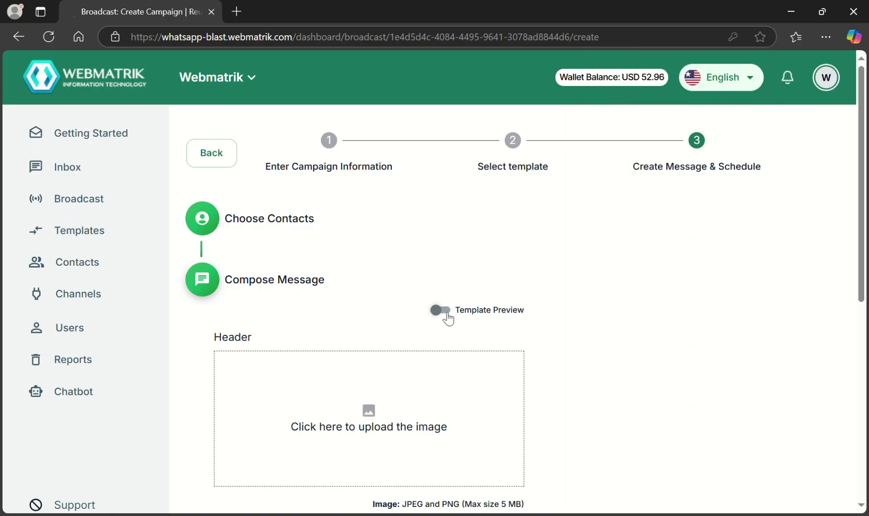
pyautogui.click(442, 311)
# Upload the image file "digital" as the header of the campaign message
pyautogui.scroll(-3, 428, 327)
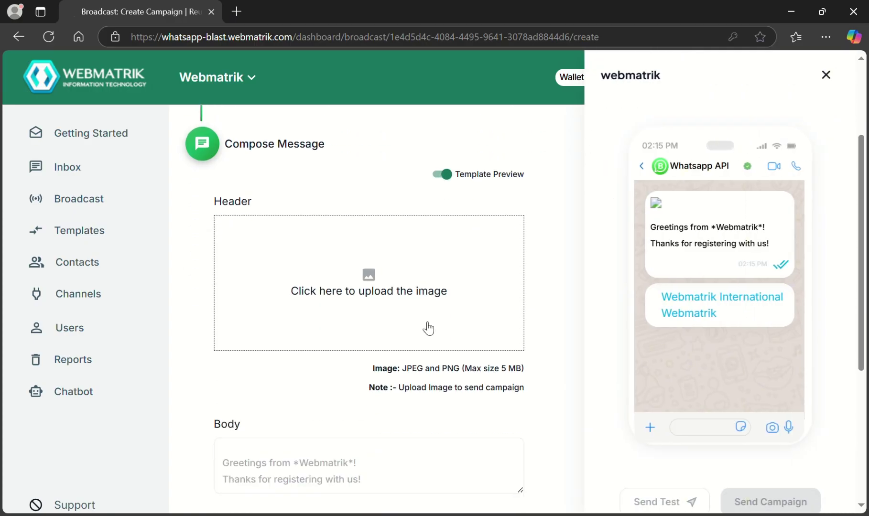
pyautogui.scroll(-5, 428, 328)
pyautogui.scroll(5, 423, 322)
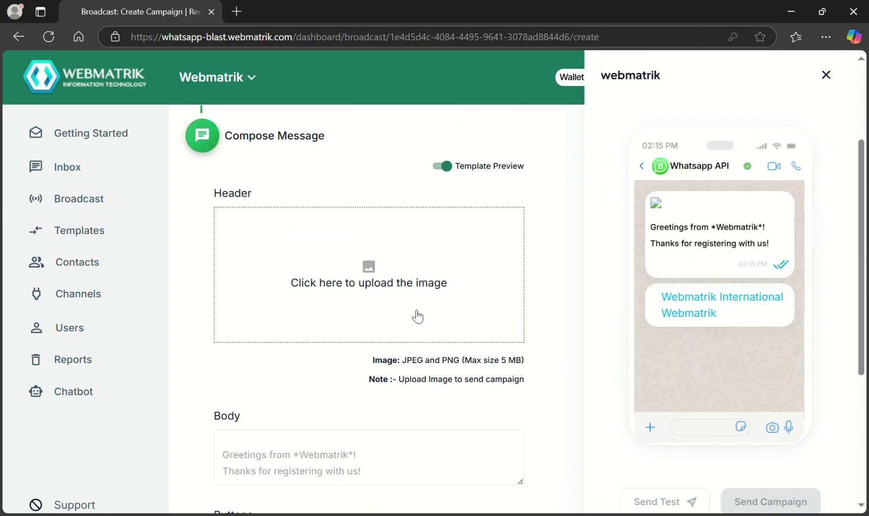
pyautogui.scroll(1, 417, 316)
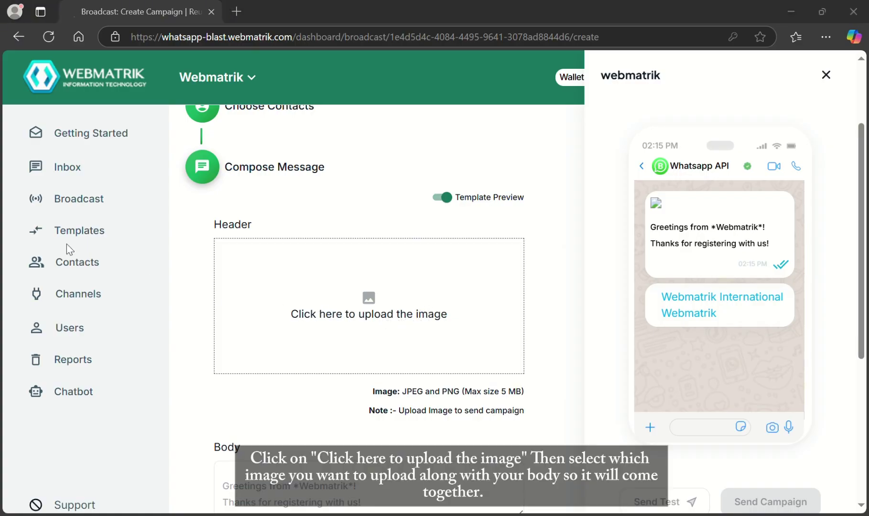
pyautogui.click(268, 256)
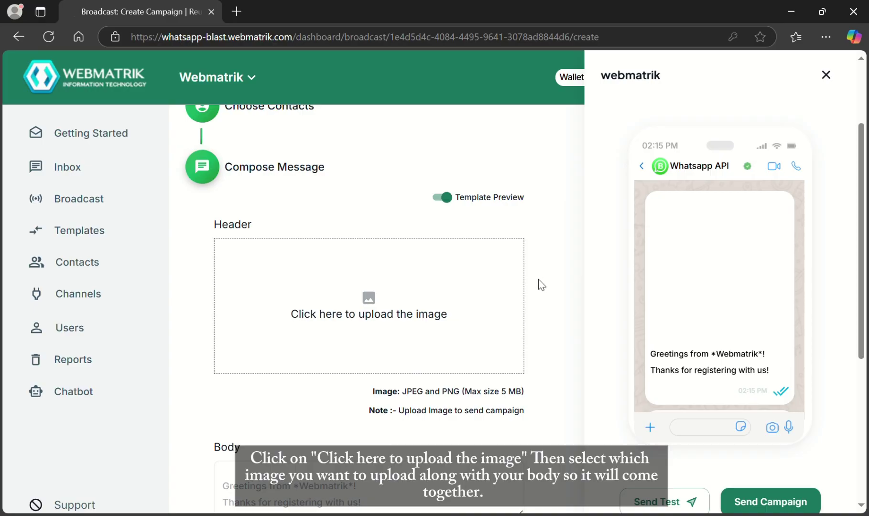
# Switch the campaign timing to Schedule Later and set it back to Schedule Now
pyautogui.scroll(-1, 536, 287)
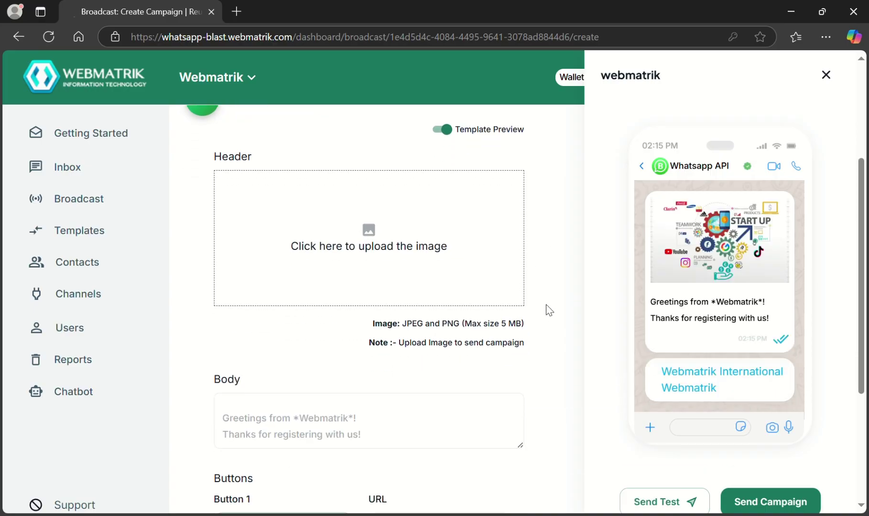
pyautogui.scroll(-4, 499, 297)
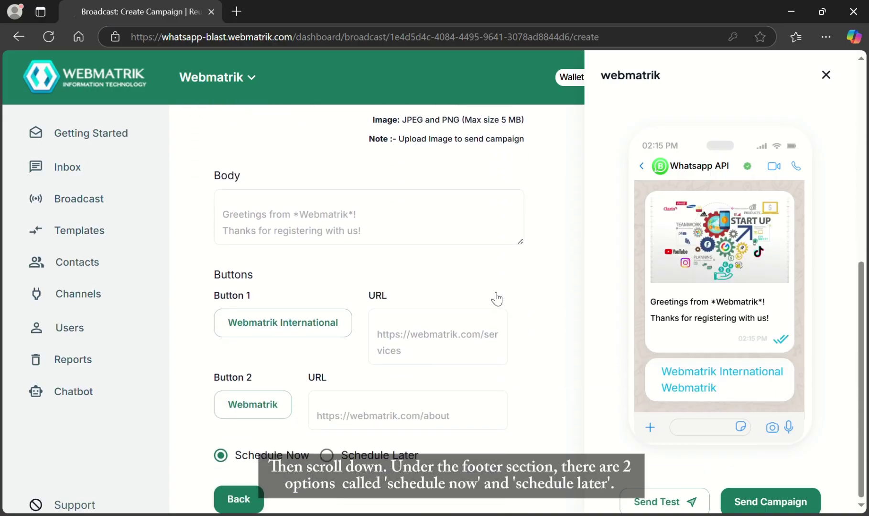
pyautogui.click(326, 455)
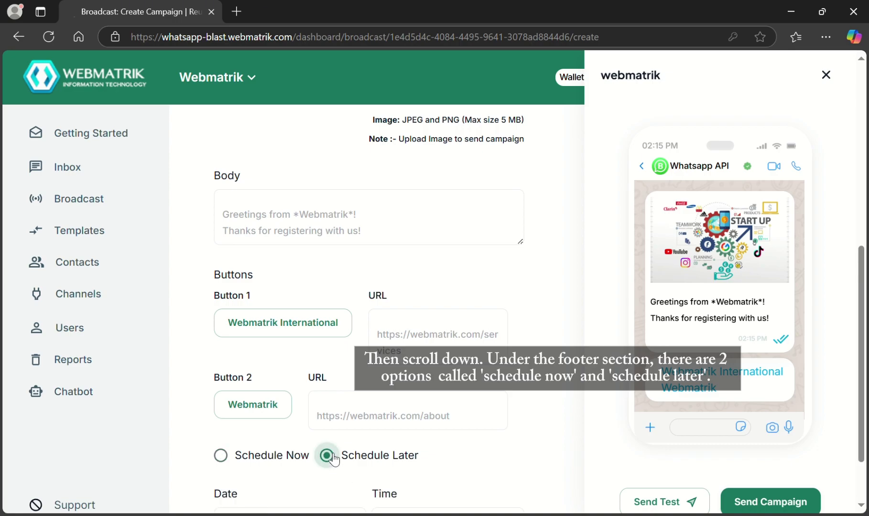
pyautogui.scroll(-1, 418, 390)
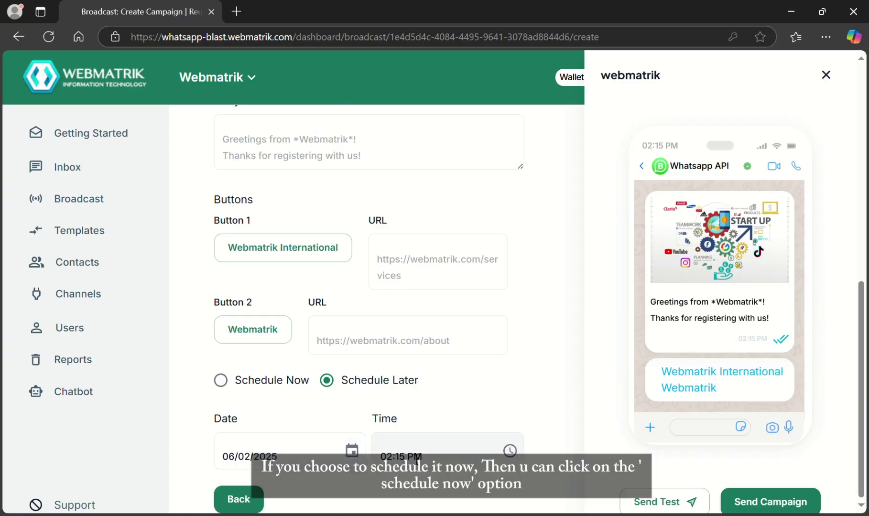
pyautogui.click(230, 382)
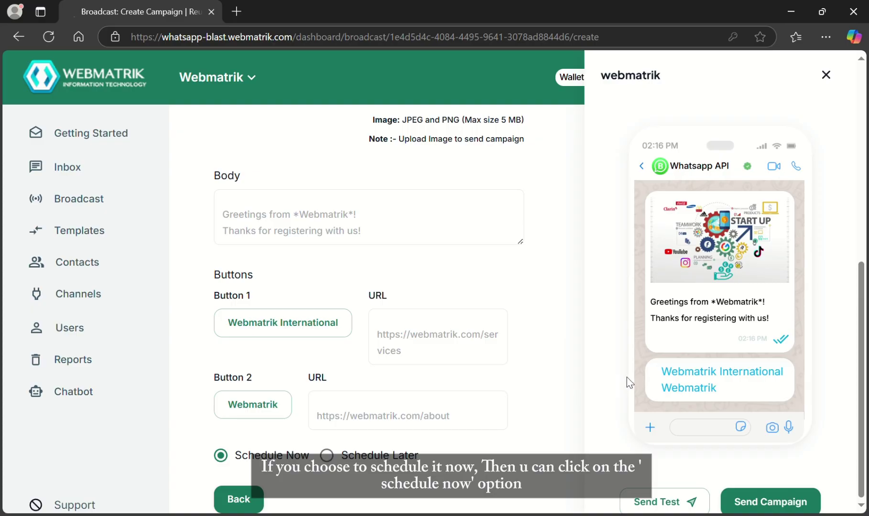
# Send the webmatrik2025 campaign after checking its message preview, and refresh the campaigns list
pyautogui.scroll(-1, 622, 388)
pyautogui.scroll(1, 621, 385)
pyautogui.scroll(-1, 623, 388)
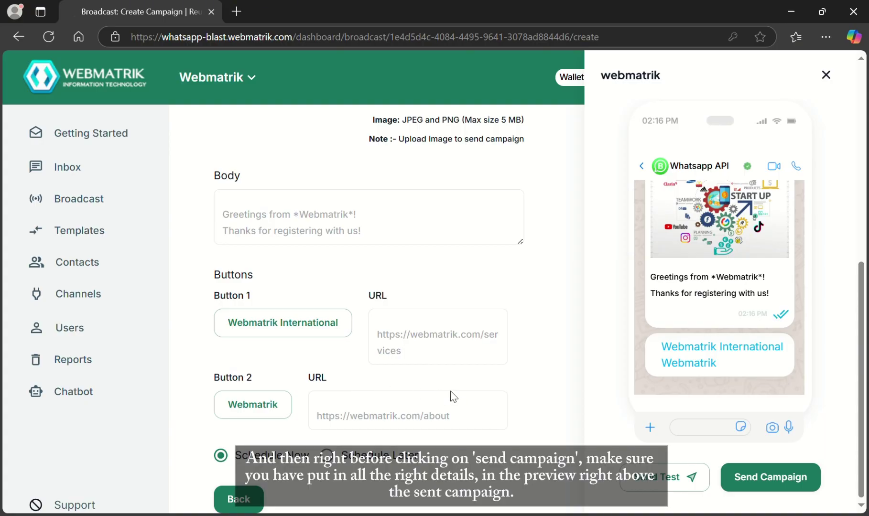
pyautogui.click(779, 483)
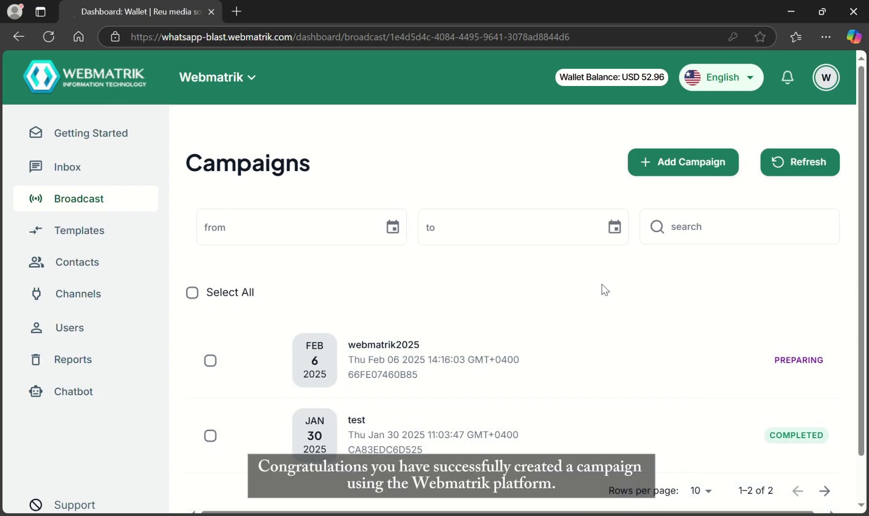
pyautogui.click(785, 170)
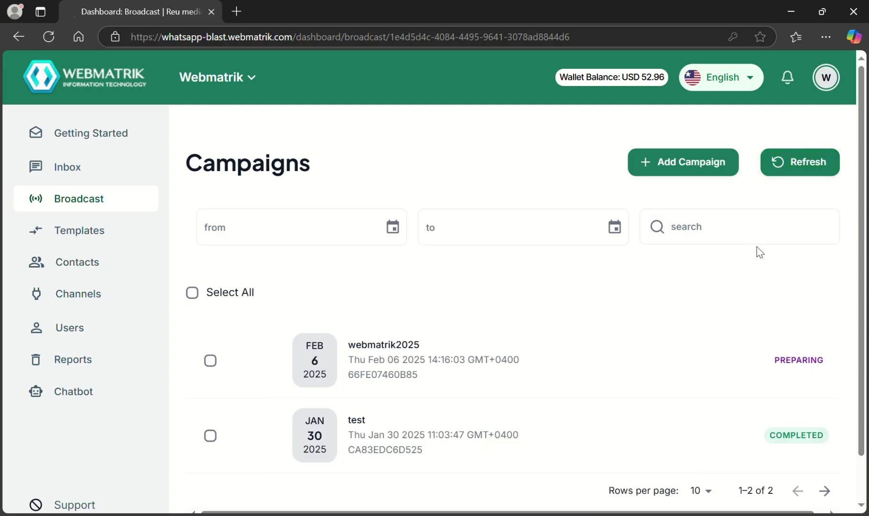
# View the message status and details of the webmatrik2025 campaign and refresh its status twice
pyautogui.click(591, 365)
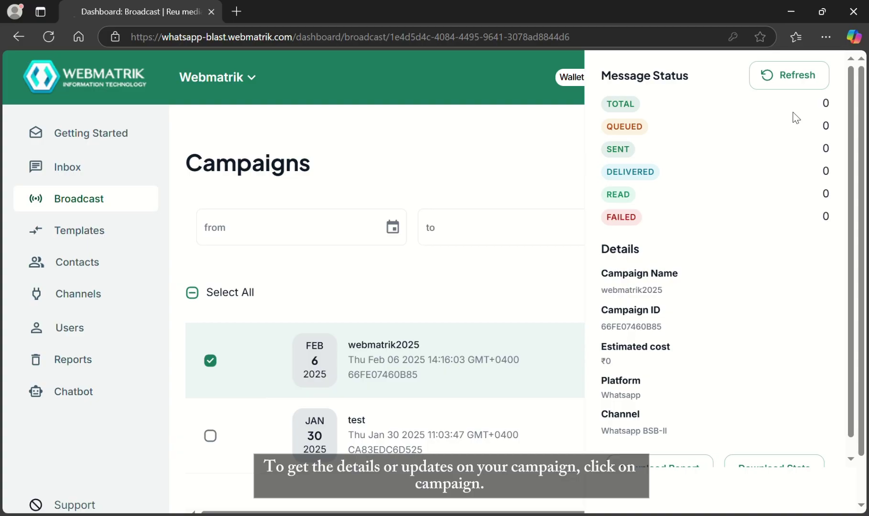
pyautogui.scroll(-1, 795, 118)
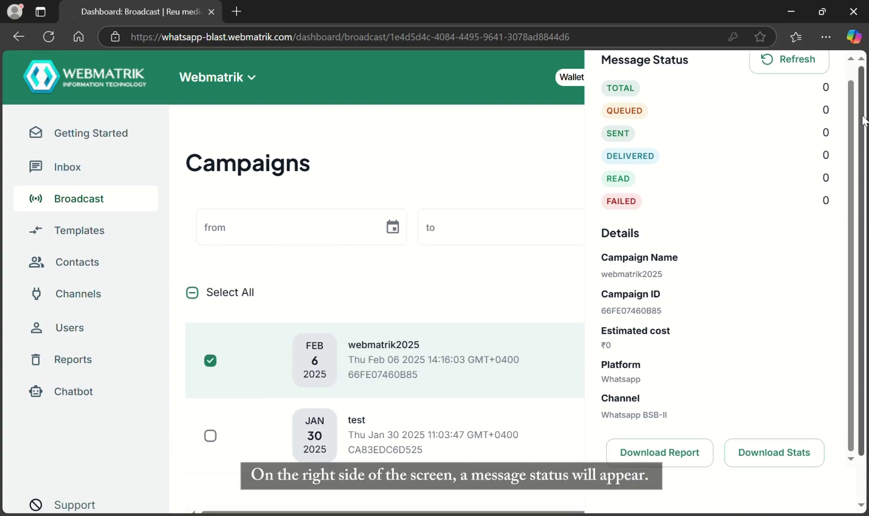
pyautogui.scroll(1, 860, 119)
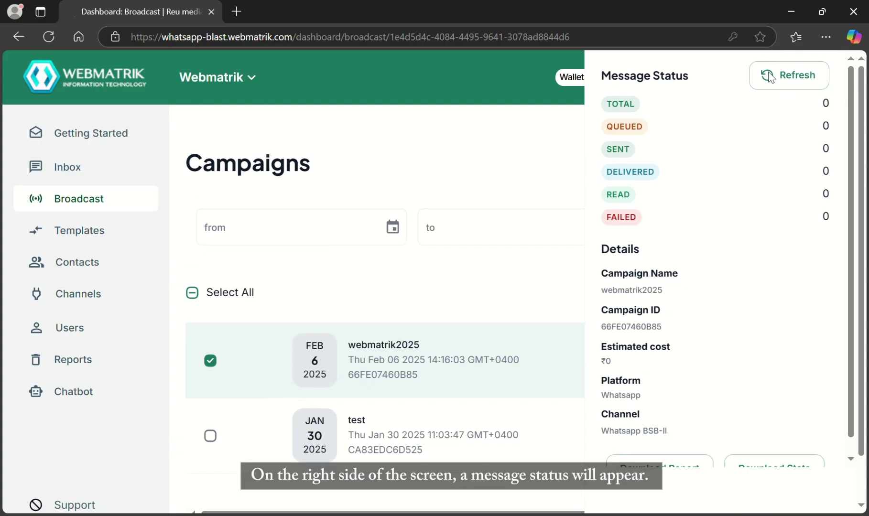
pyautogui.click(784, 79)
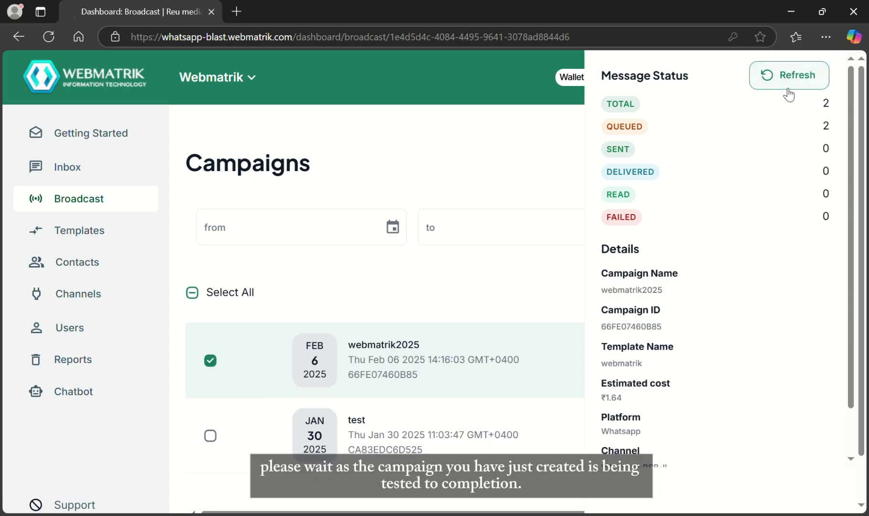
pyautogui.click(789, 93)
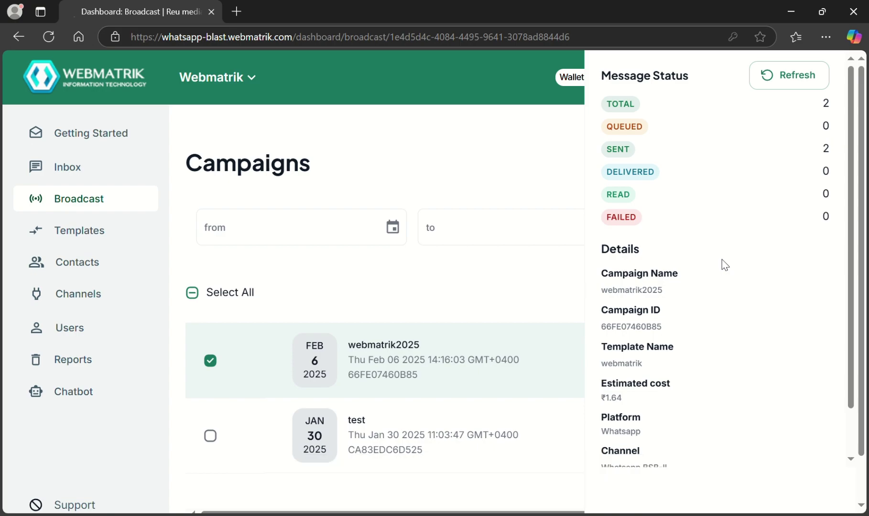
# Generate the report of the webmatrik2025 campaign and download the resulting multiple campaign message report from the download center
pyautogui.scroll(-1, 725, 265)
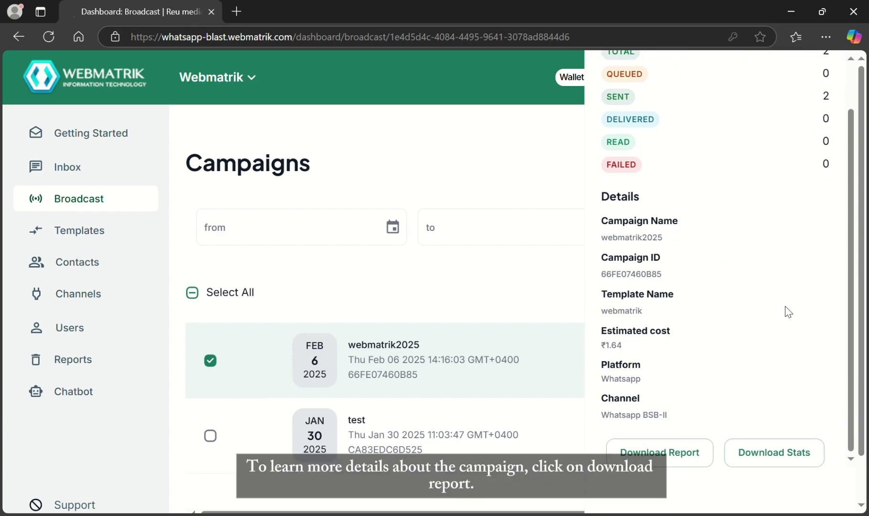
pyautogui.click(666, 459)
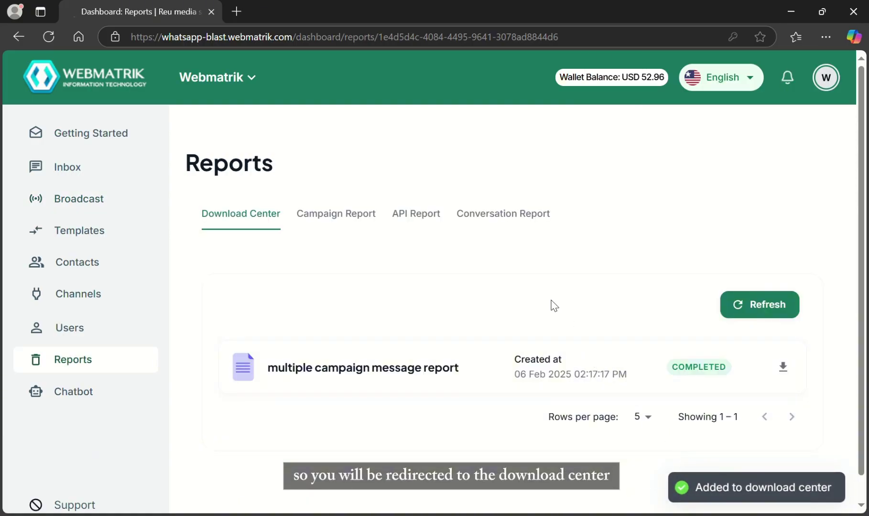
pyautogui.scroll(-1, 554, 305)
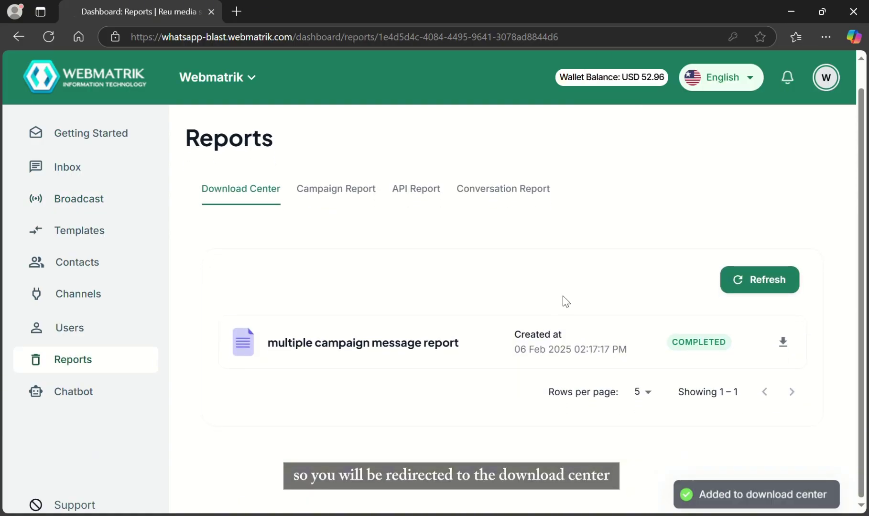
pyautogui.click(783, 344)
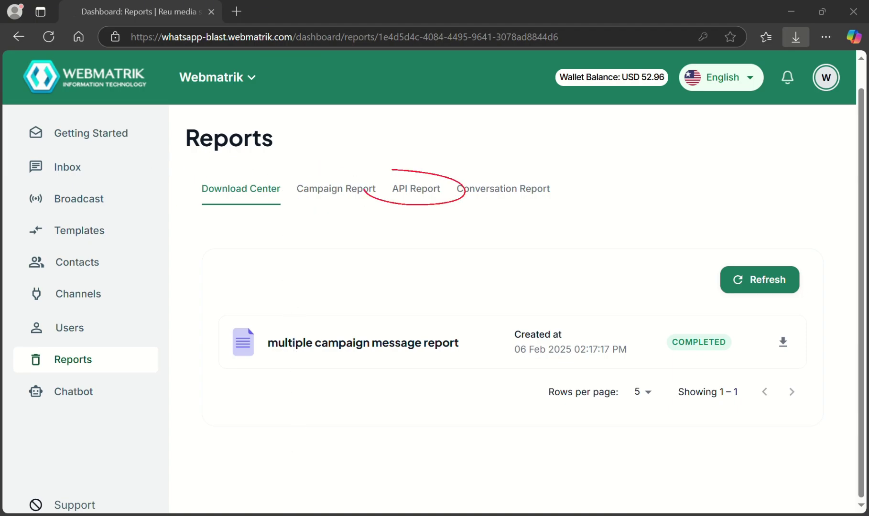
# Look through the download options for the campaign report, API report and conversation report
pyautogui.click(344, 192)
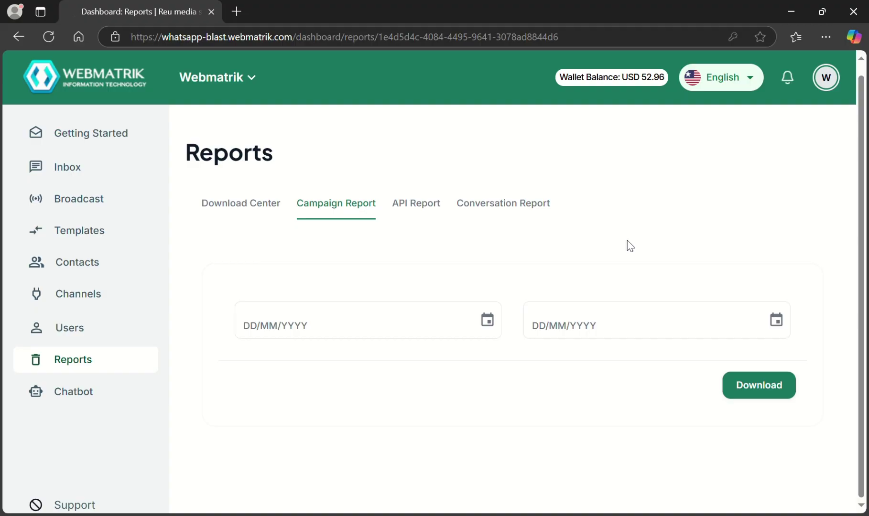
pyautogui.click(428, 199)
pyautogui.click(504, 196)
pyautogui.scroll(-2, 652, 251)
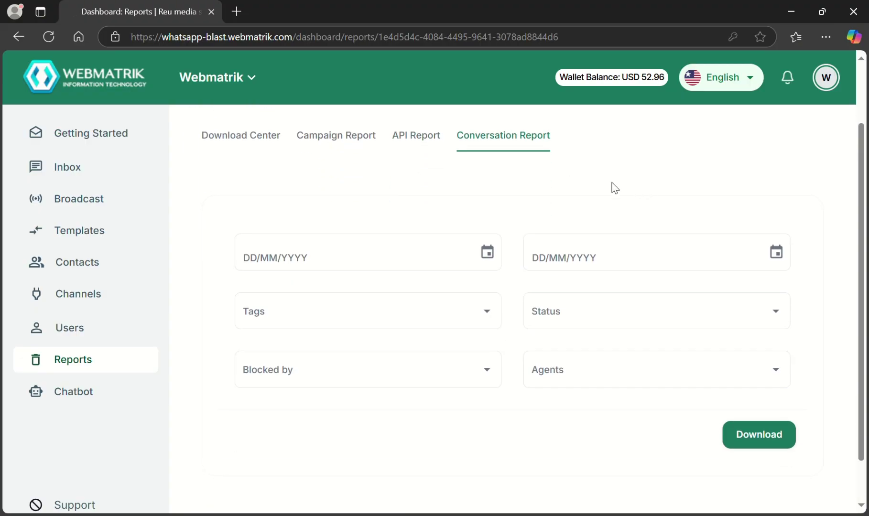